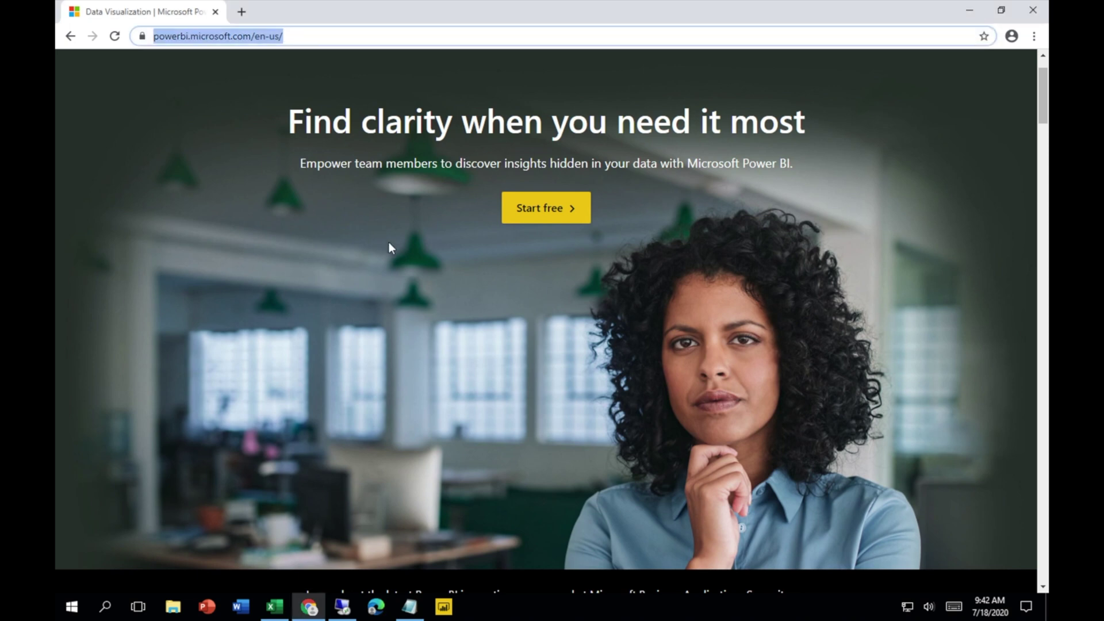
Sign in to Power BI with the listed work account and choose to stay signed in
{"action": "scroll", "coordinate": [388, 243], "scroll_direction": "up", "scroll_amount": 1}
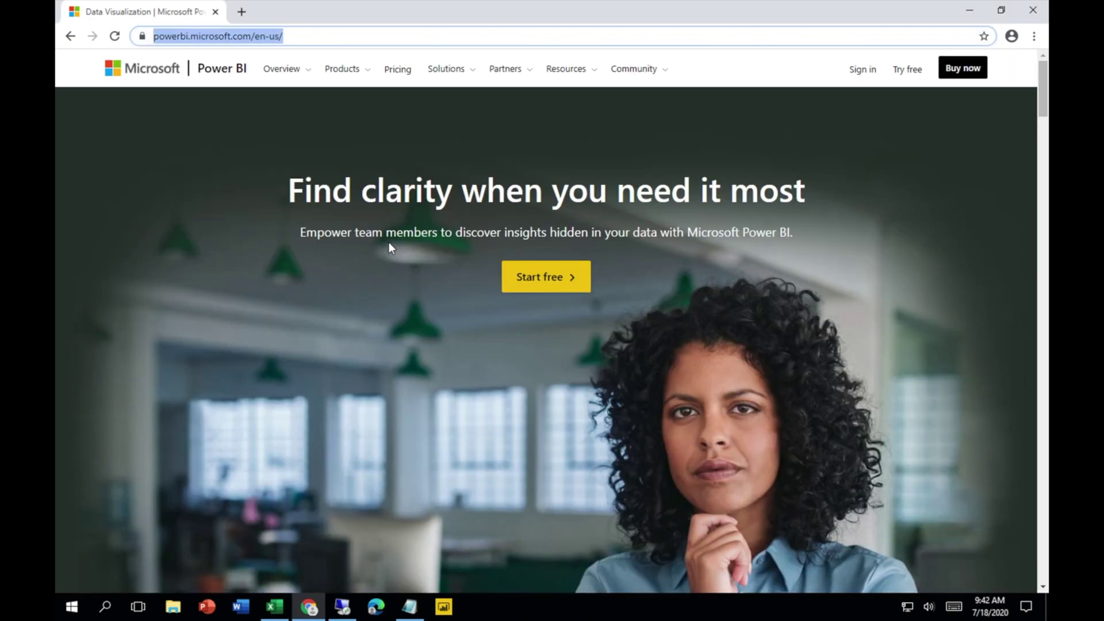
{"action": "left_click", "coordinate": [864, 72]}
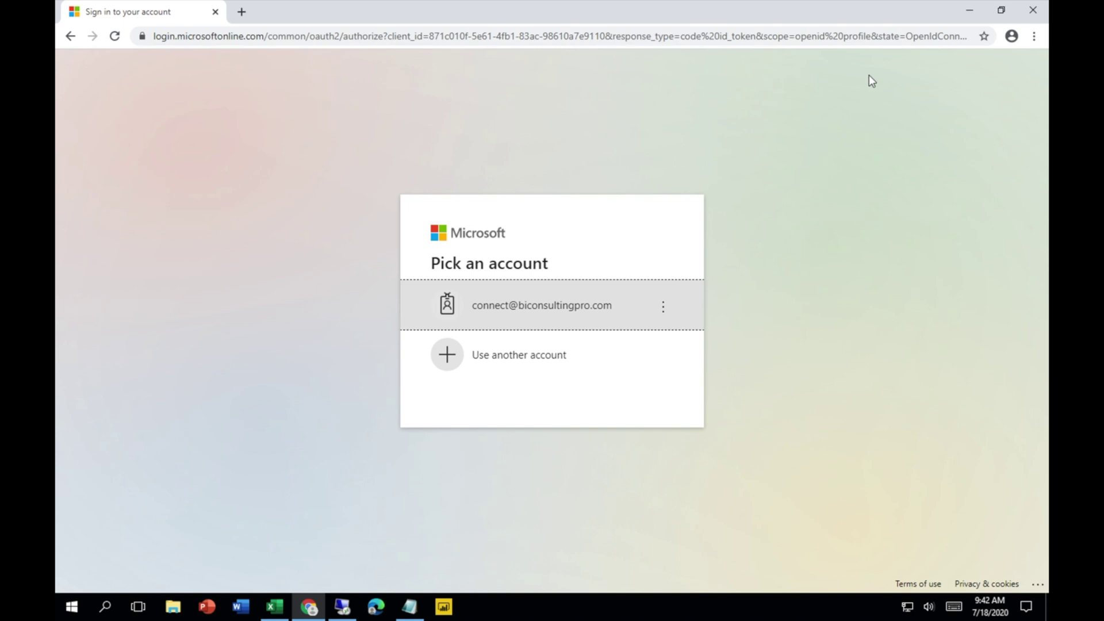
{"action": "left_click", "coordinate": [566, 317]}
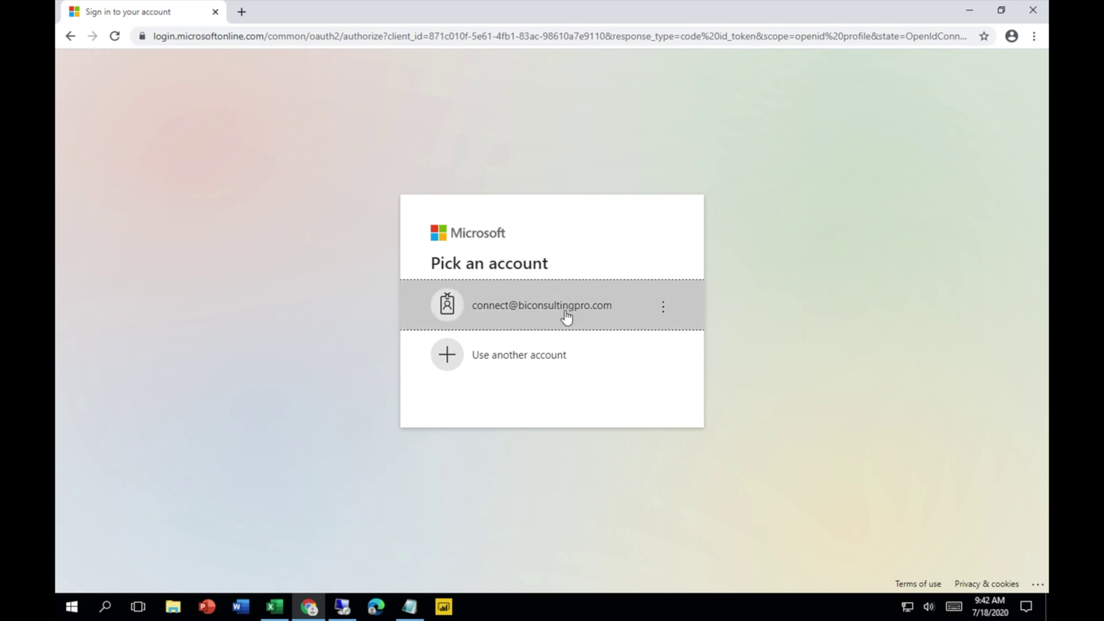
{"action": "left_click", "coordinate": [567, 316]}
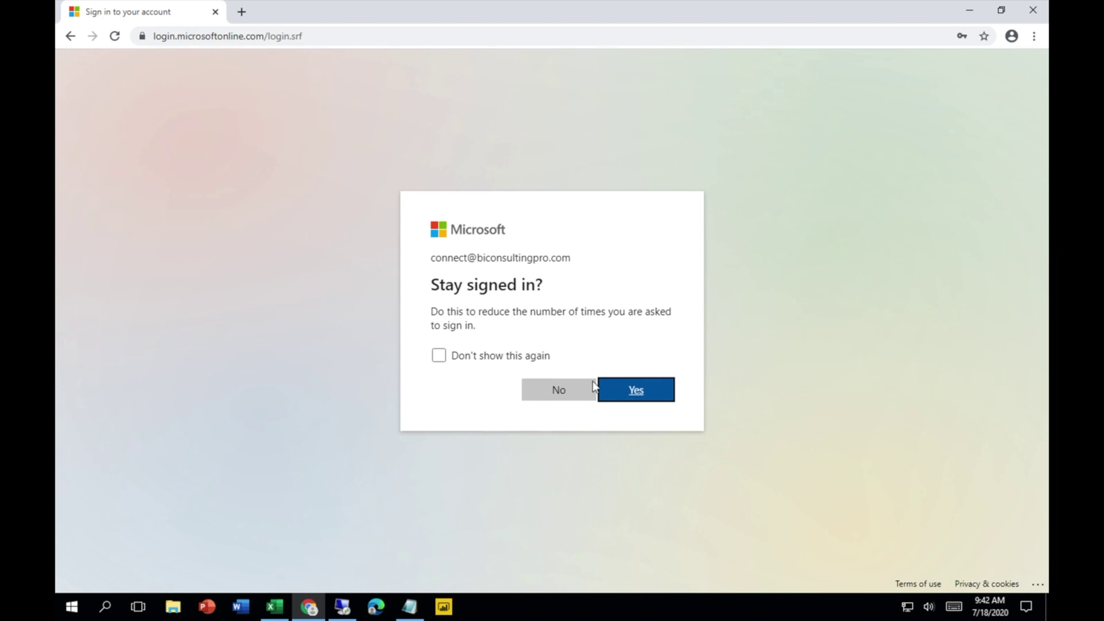
{"action": "left_click", "coordinate": [613, 391]}
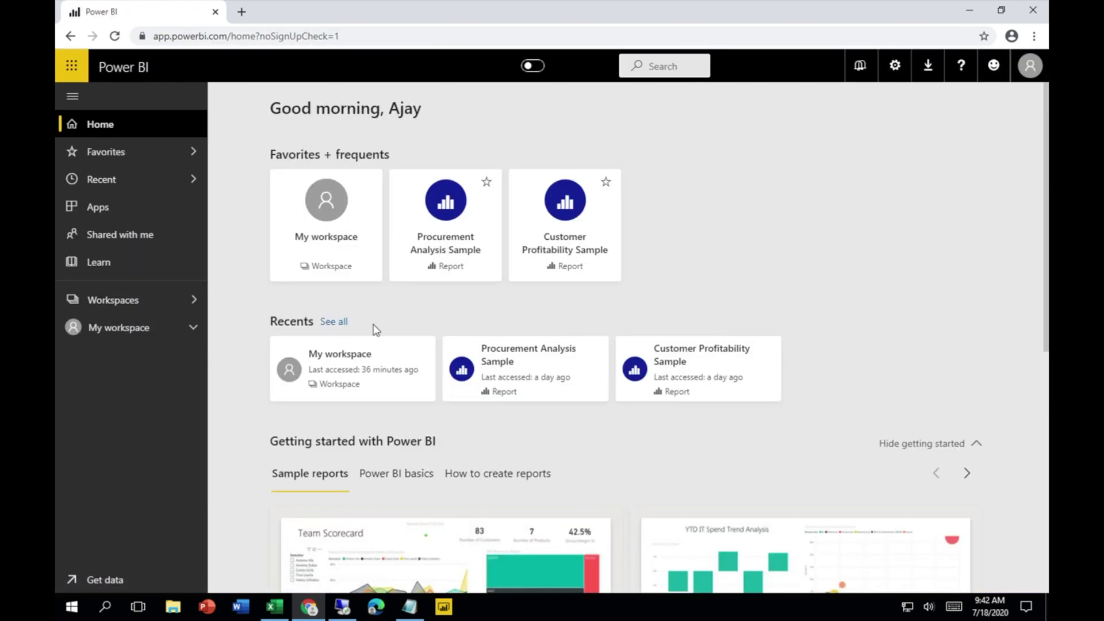
Show My workspace's Datasets list and bring up More options for Customer Profitability Sample
{"action": "left_click", "coordinate": [156, 337]}
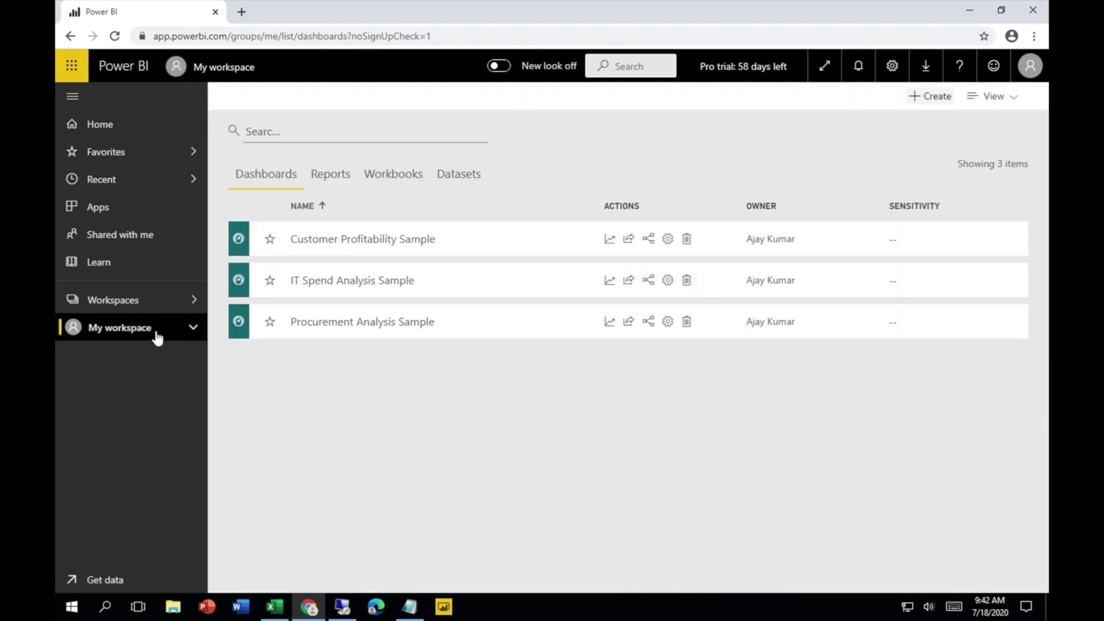
{"action": "left_click", "coordinate": [458, 178]}
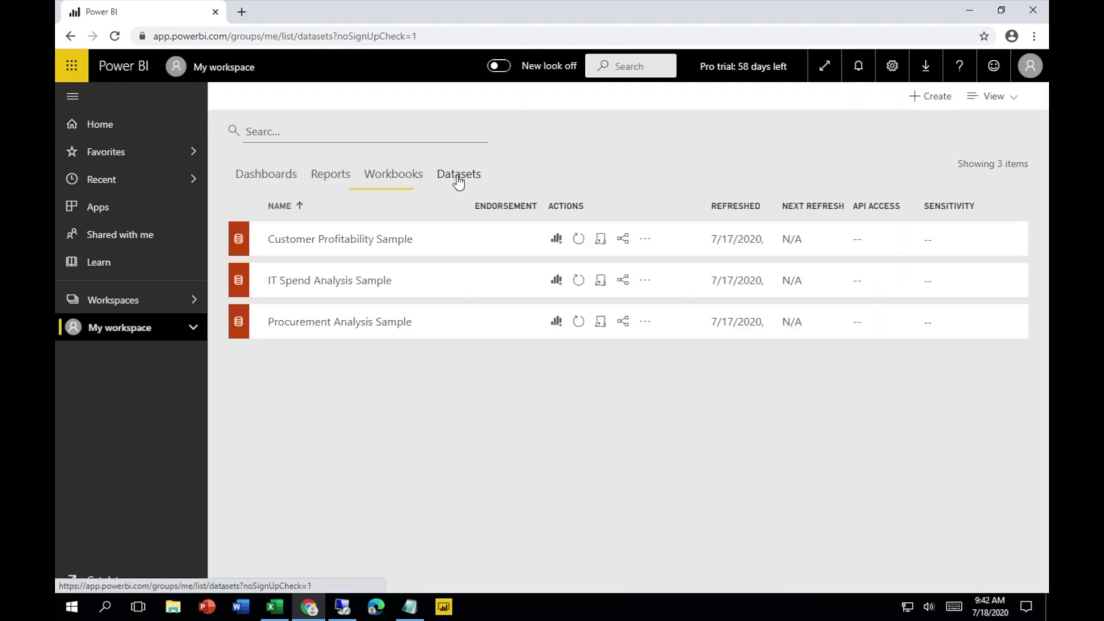
{"action": "left_click", "coordinate": [643, 240]}
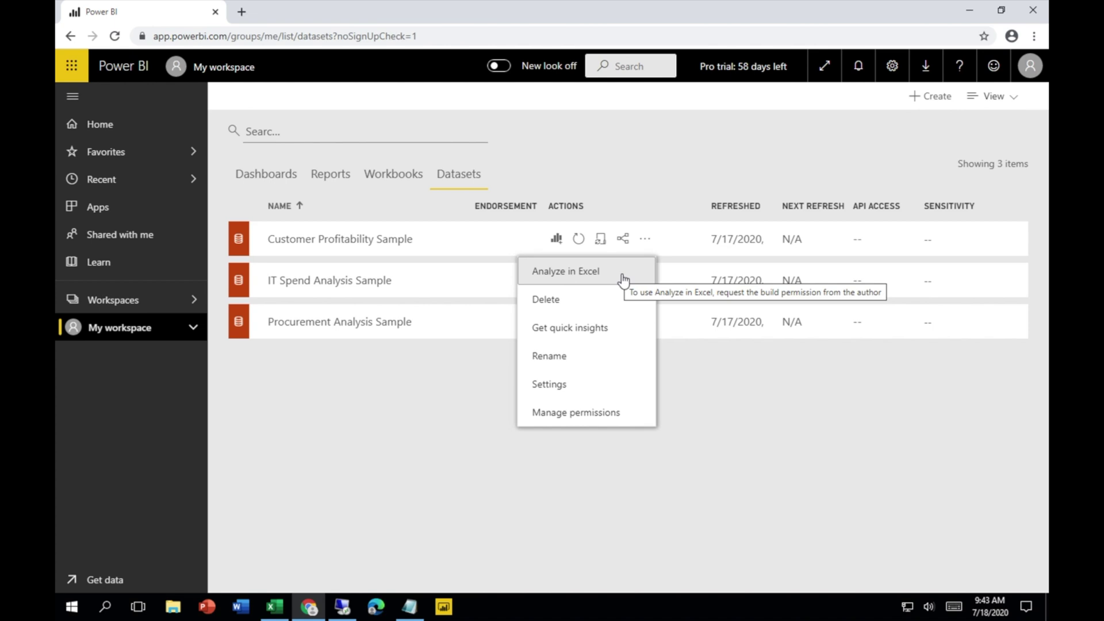
Download the Analyze in Excel update installer (x64_15.0.2000.443 .msi) from the Download menu
{"action": "left_click", "coordinate": [874, 133]}
{"action": "left_click", "coordinate": [930, 73]}
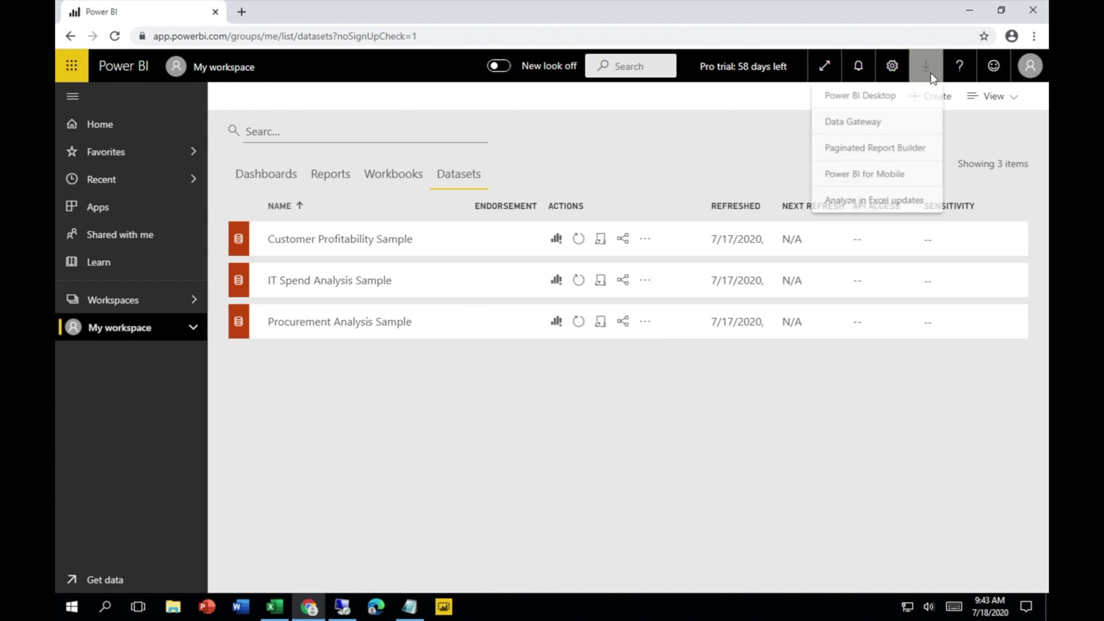
{"action": "left_click", "coordinate": [876, 213]}
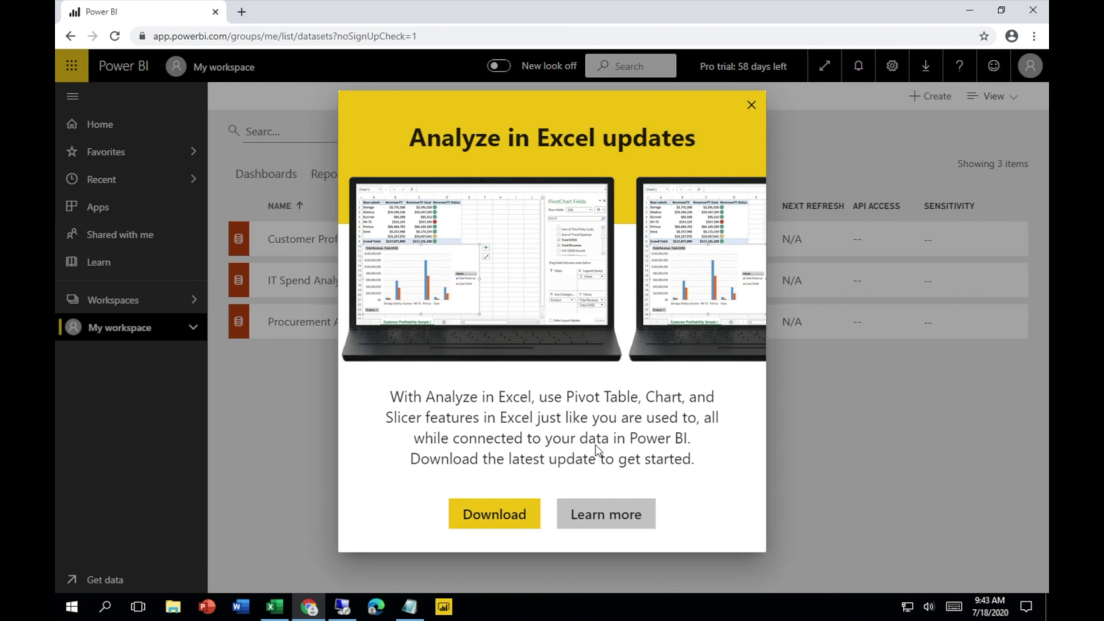
{"action": "left_click", "coordinate": [517, 514]}
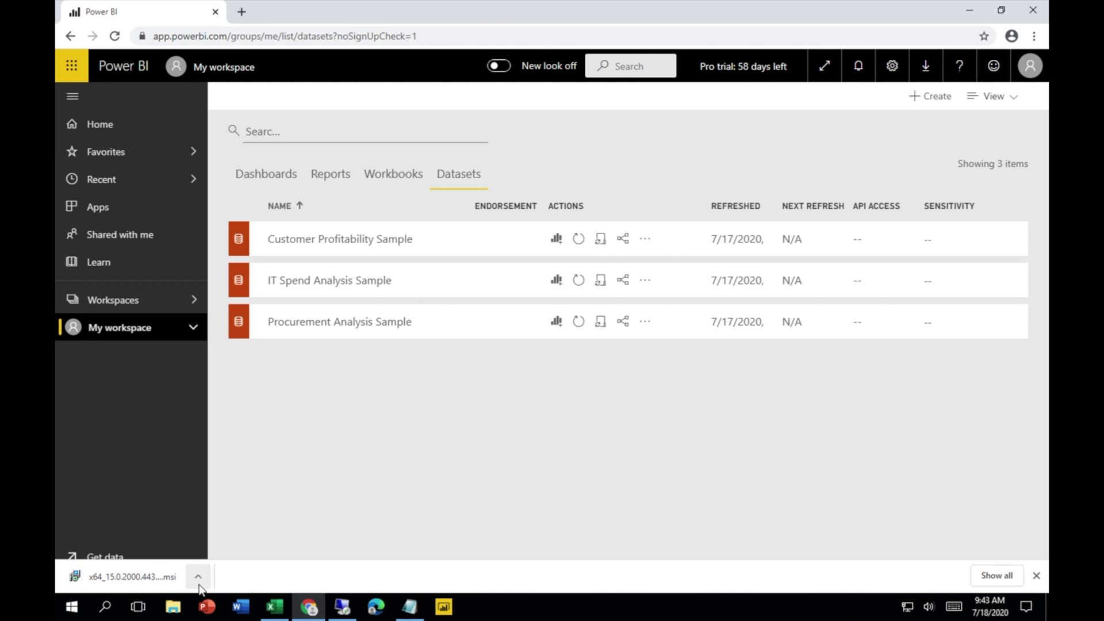
Locate the installer, then download Customer Profitability Sample.odc via Analyze in Excel and show it in Downloads
{"action": "left_click", "coordinate": [199, 576]}
{"action": "left_click", "coordinate": [219, 527]}
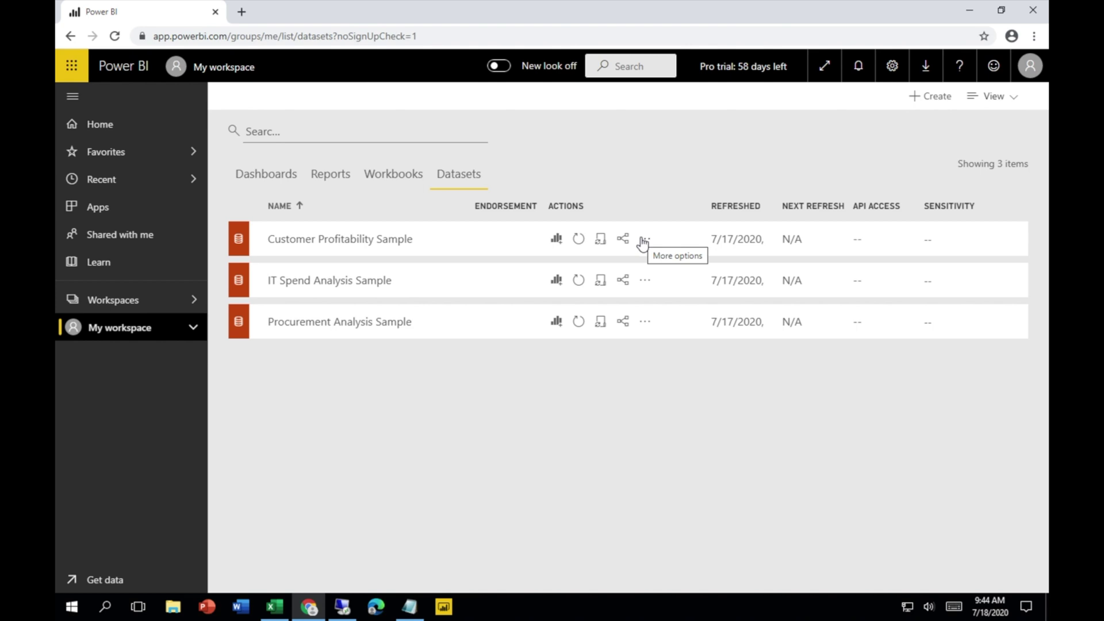
{"action": "left_click", "coordinate": [643, 242]}
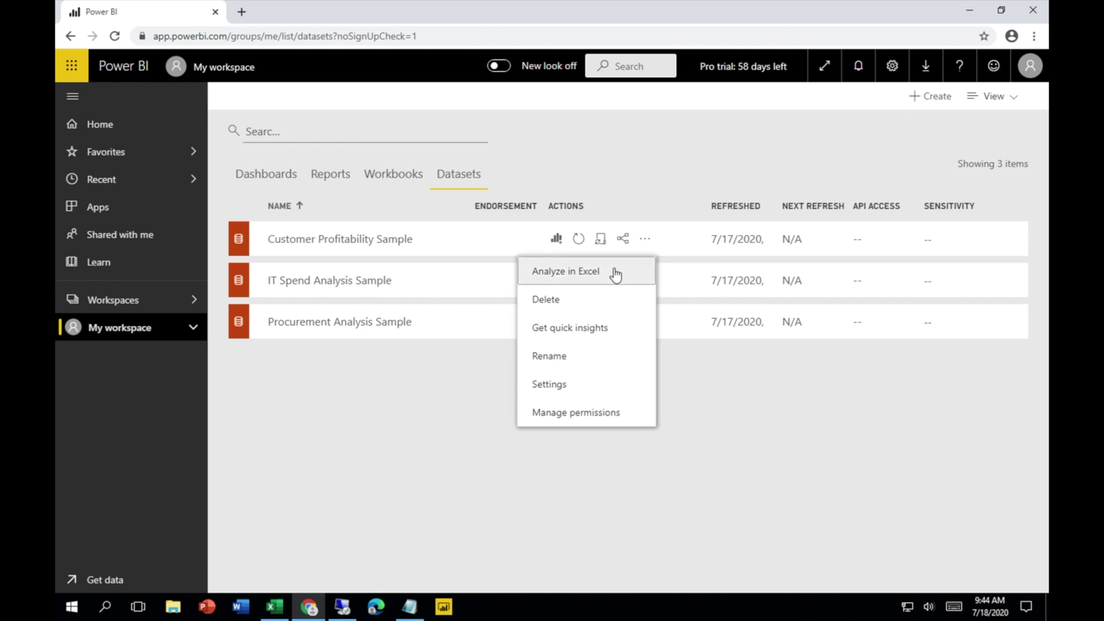
{"action": "left_click", "coordinate": [615, 274]}
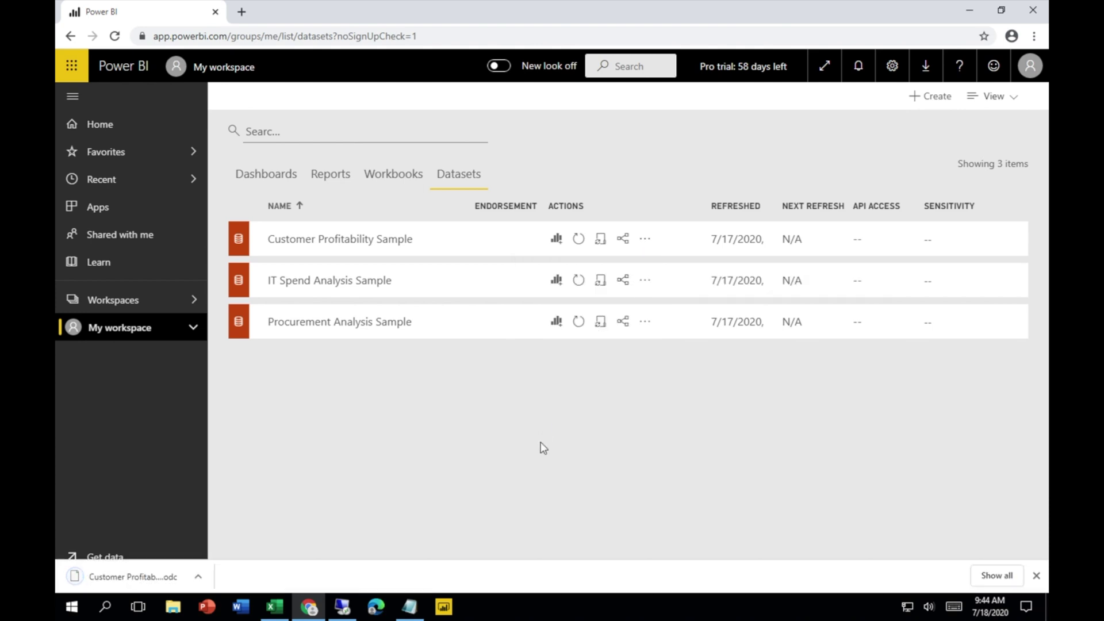
{"action": "left_click", "coordinate": [198, 576]}
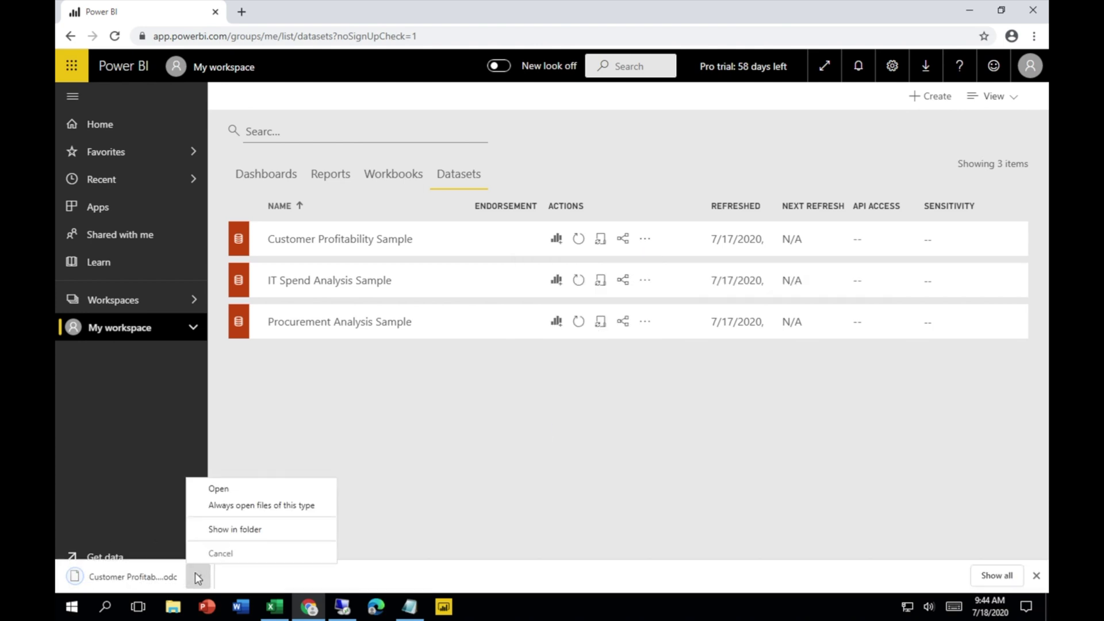
{"action": "left_click", "coordinate": [239, 529]}
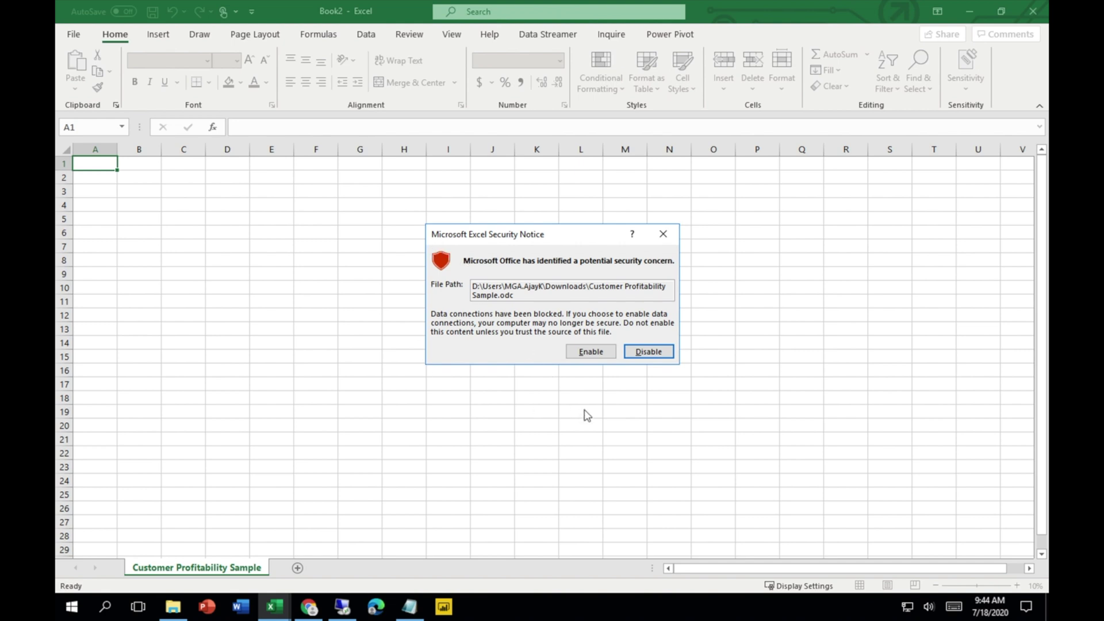
Enable the blocked data connections for Customer Profitability Sample.odc in Excel's security notice
{"action": "left_click", "coordinate": [590, 352]}
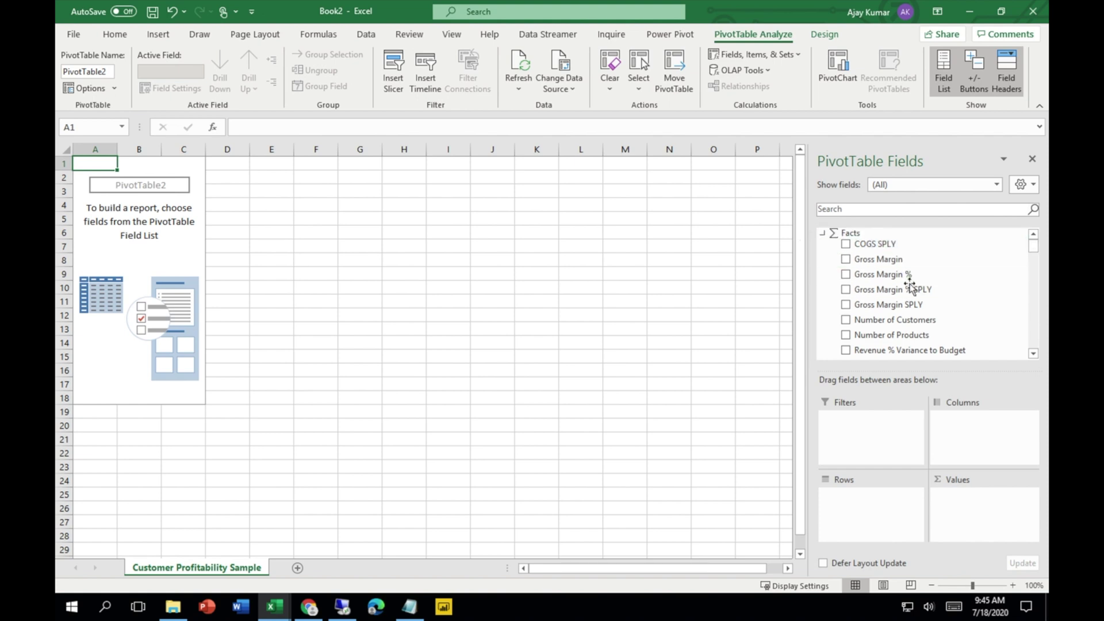
Put Gross Margin % in the pivot's Values and State in its Rows
{"action": "left_click_drag", "start_coordinate": [885, 281], "coordinate": [990, 524]}
{"action": "scroll", "coordinate": [961, 319], "scroll_direction": "down", "scroll_amount": 6}
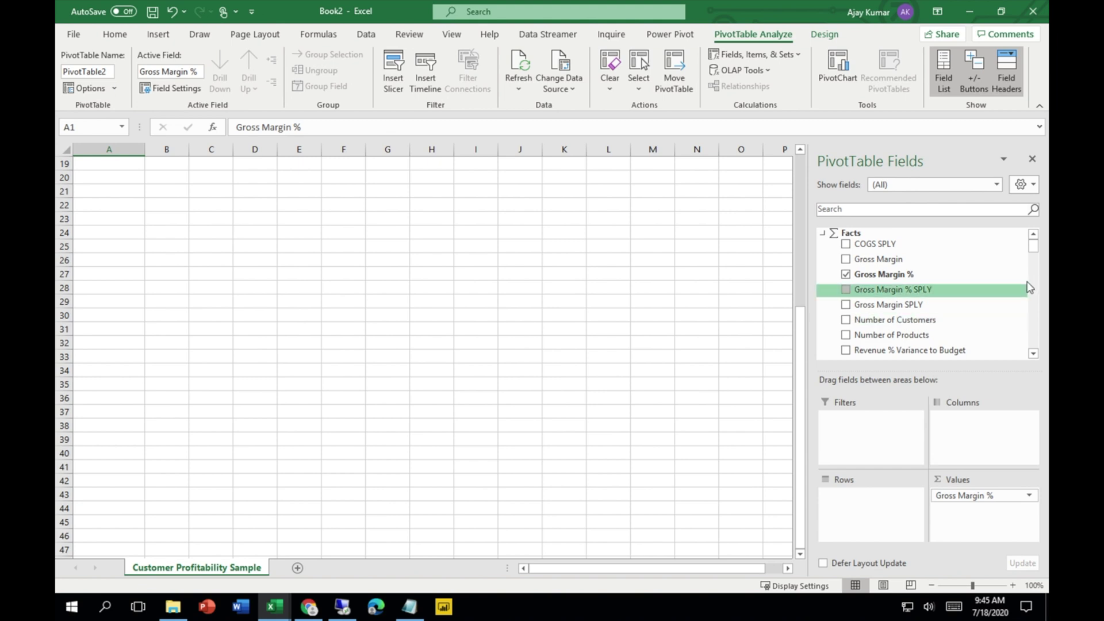
{"action": "left_click_drag", "start_coordinate": [1032, 247], "coordinate": [1039, 352]}
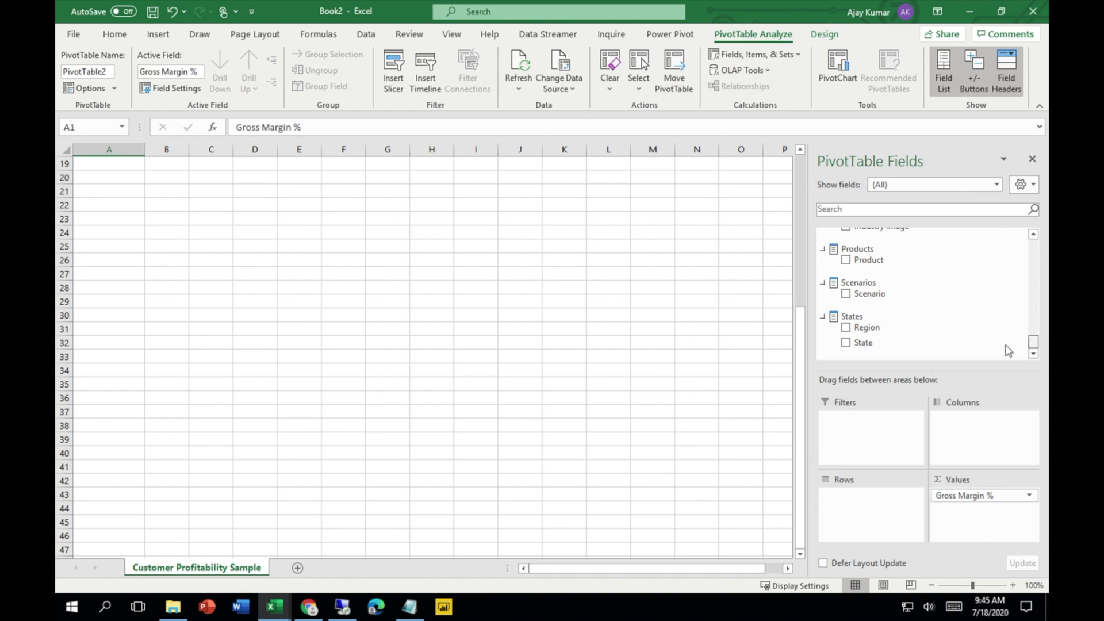
{"action": "left_click_drag", "start_coordinate": [871, 348], "coordinate": [888, 500]}
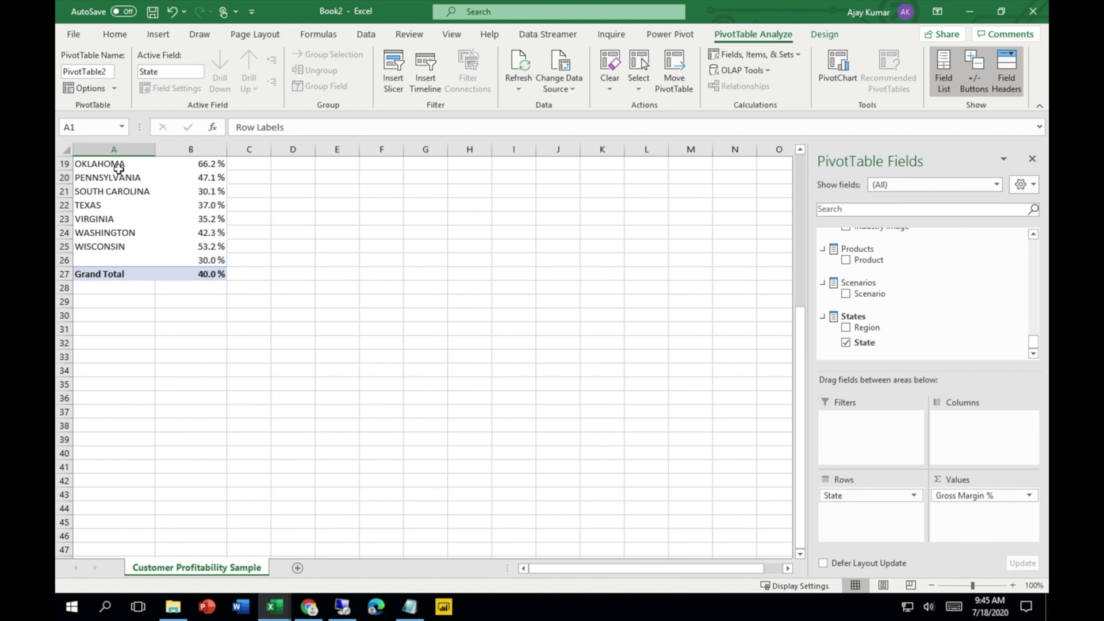
{"action": "scroll", "coordinate": [321, 288], "scroll_direction": "down", "scroll_amount": 5}
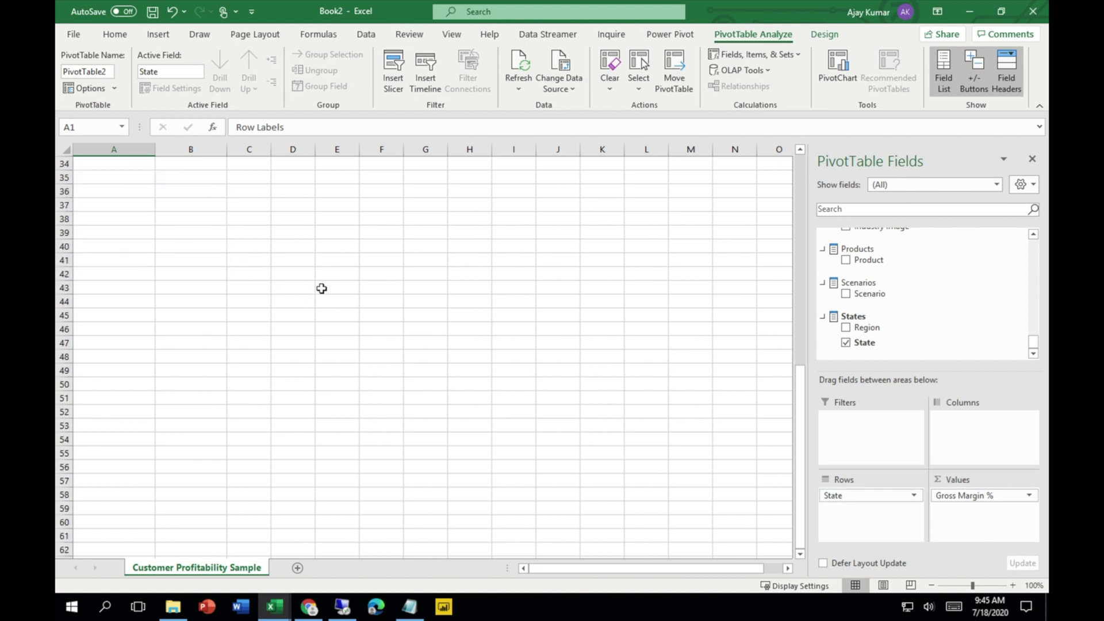
{"action": "scroll", "coordinate": [321, 288], "scroll_direction": "up", "scroll_amount": 11}
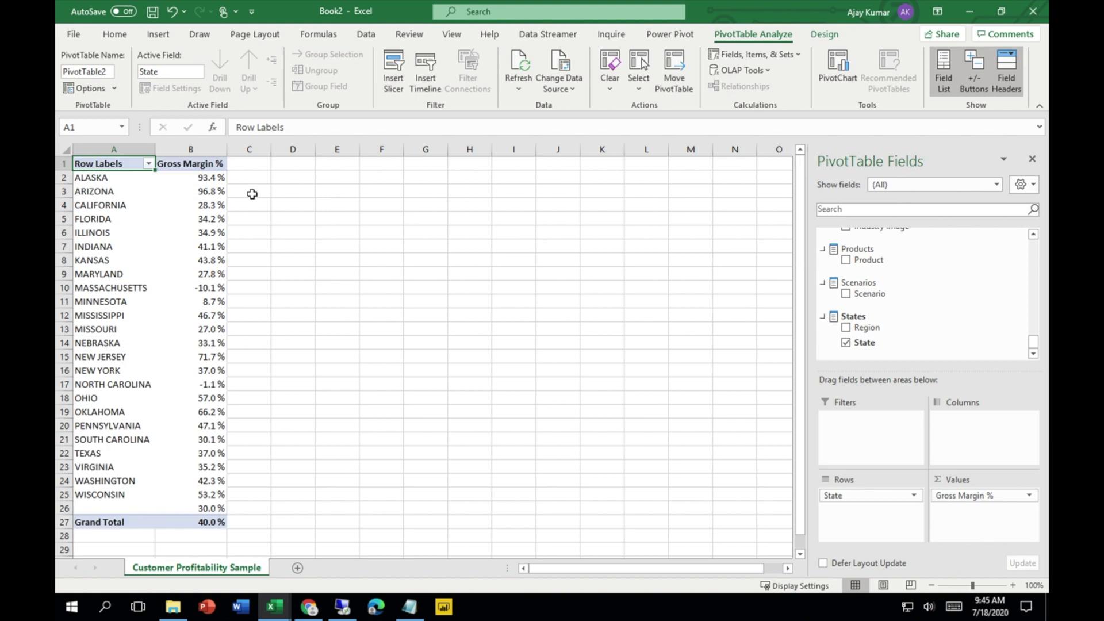
{"action": "left_click", "coordinate": [314, 185]}
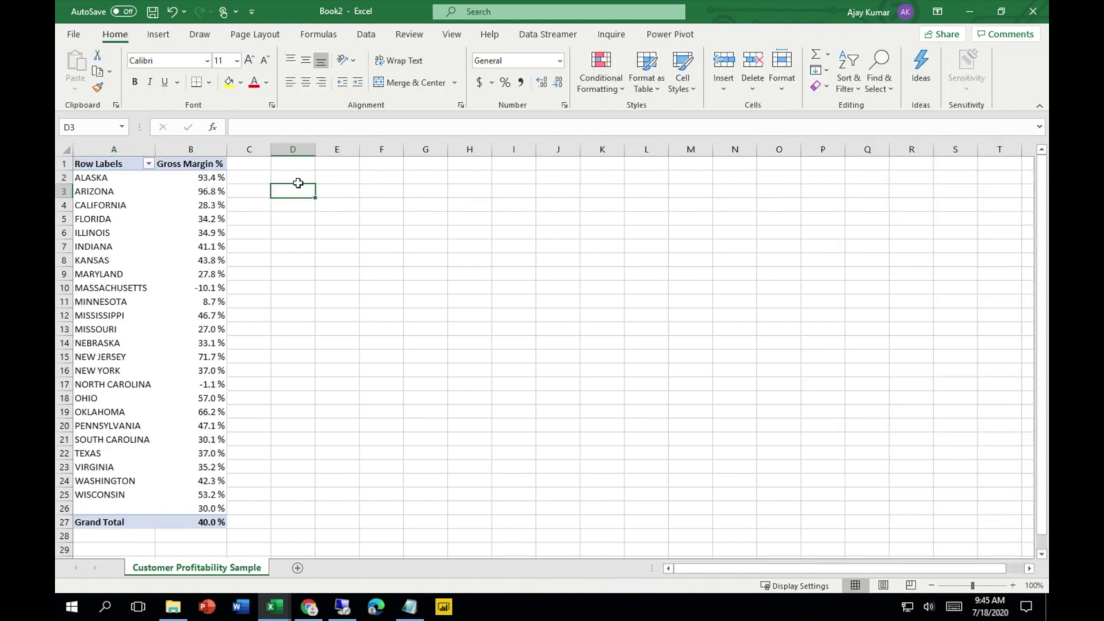
Insert a clustered column chart from A1:B26 and widen it so all state labels show
{"action": "left_click", "coordinate": [93, 163]}
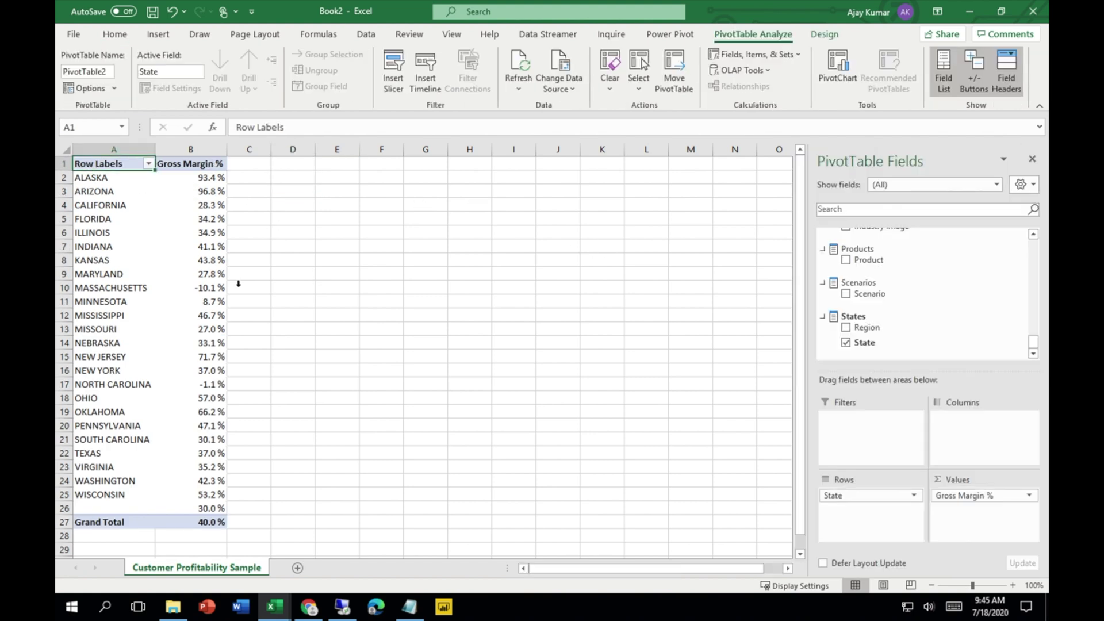
{"action": "left_click", "coordinate": [216, 508], "text": "shift"}
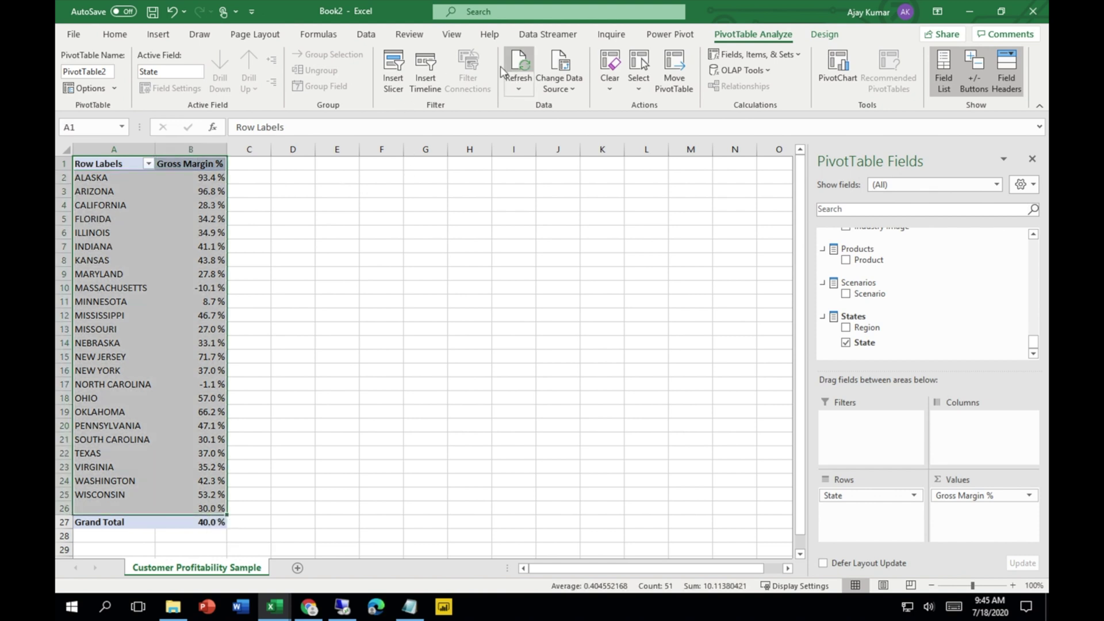
{"action": "left_click", "coordinate": [158, 34]}
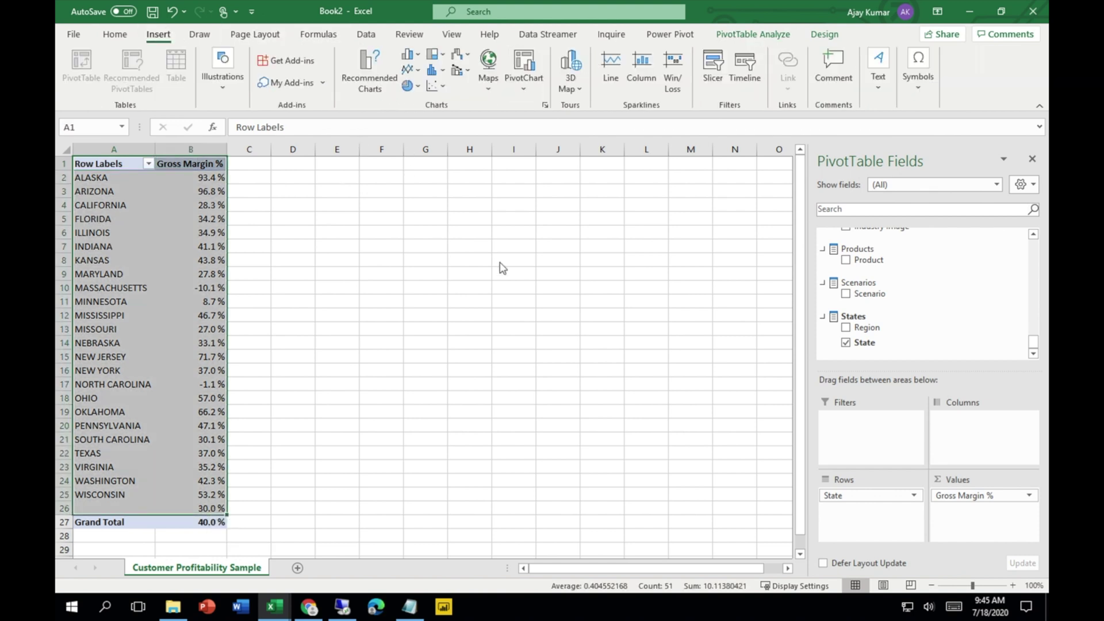
{"action": "left_click", "coordinate": [409, 55]}
{"action": "left_click", "coordinate": [427, 115]}
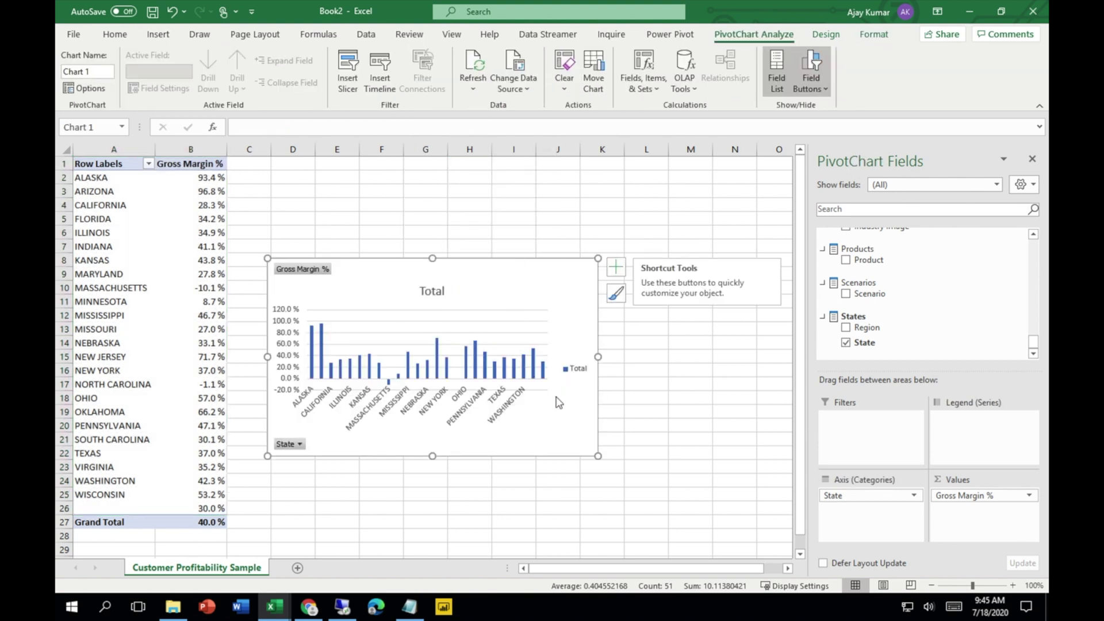
{"action": "left_click_drag", "start_coordinate": [597, 455], "coordinate": [664, 466]}
{"action": "left_click", "coordinate": [576, 221]}
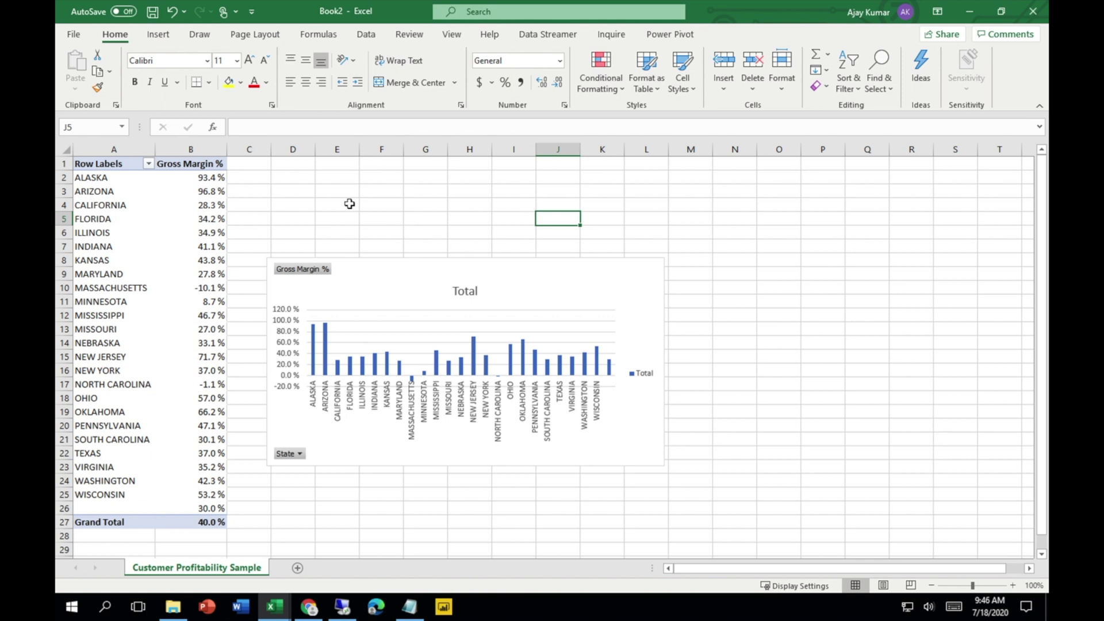
Add Product as a pivot filter and set it to Sova only
{"action": "left_click", "coordinate": [148, 164]}
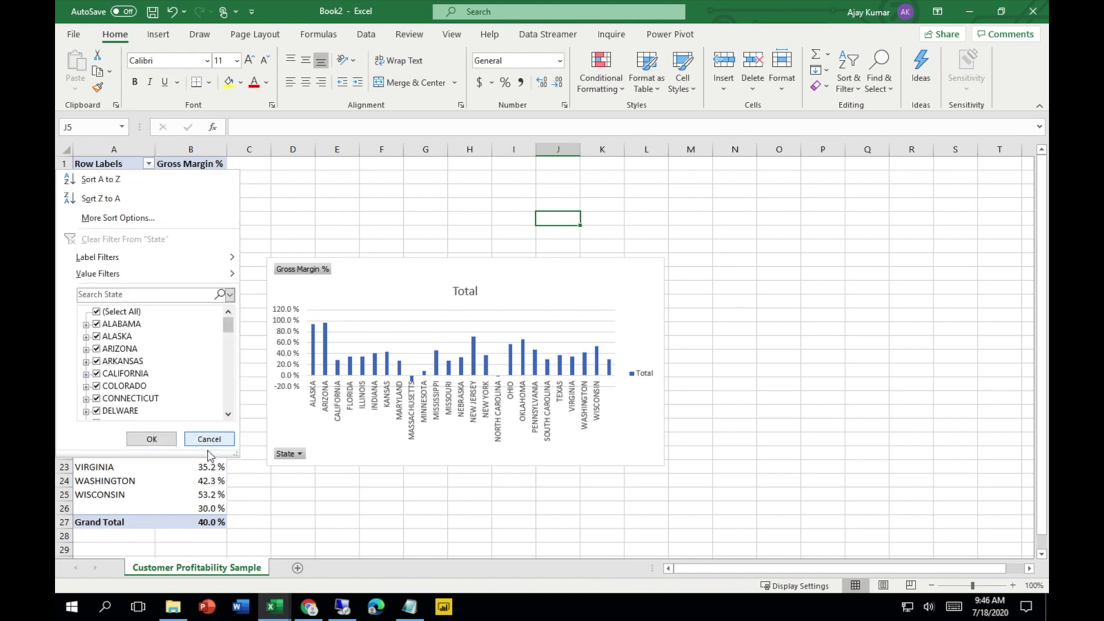
{"action": "left_click", "coordinate": [150, 438]}
{"action": "left_click", "coordinate": [226, 523]}
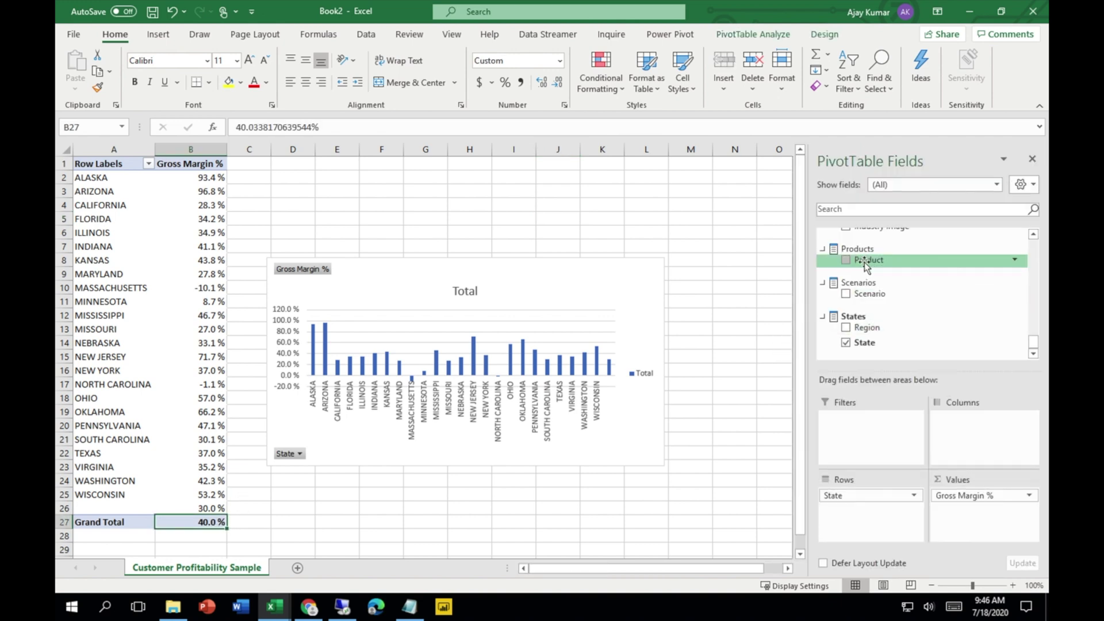
{"action": "left_click_drag", "start_coordinate": [866, 265], "coordinate": [850, 437]}
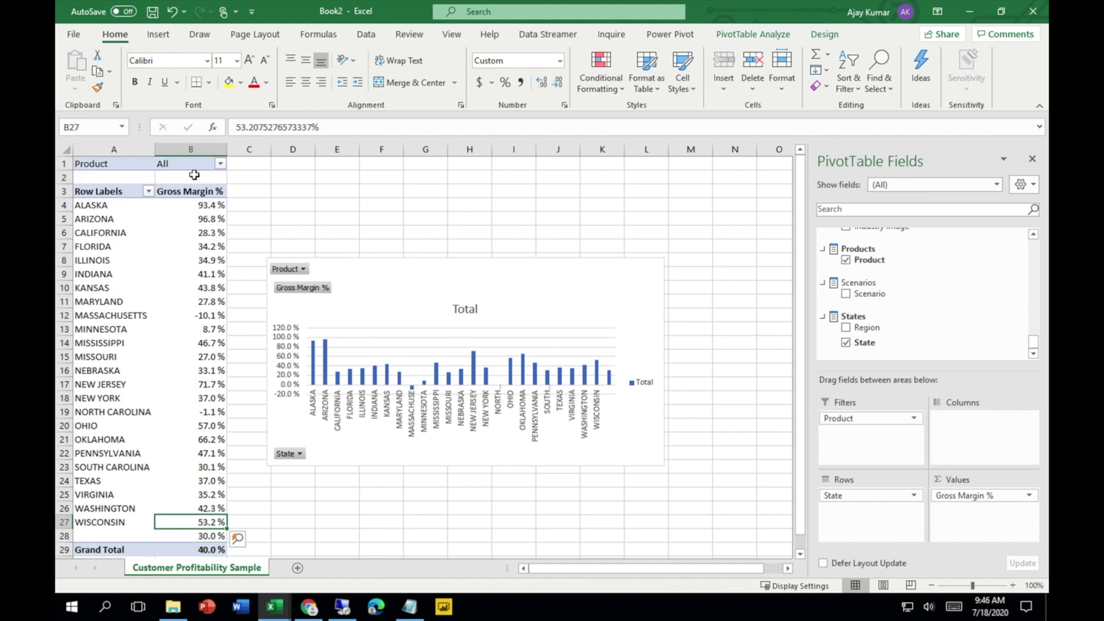
{"action": "left_click", "coordinate": [220, 165]}
{"action": "left_click", "coordinate": [72, 198]}
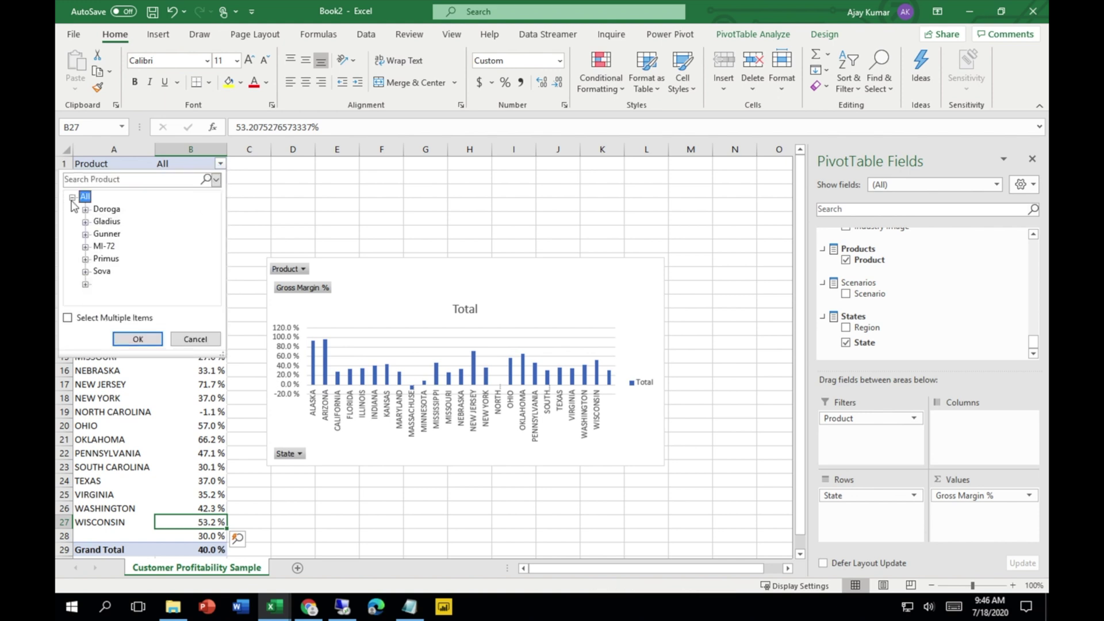
{"action": "left_click", "coordinate": [85, 272]}
{"action": "left_click", "coordinate": [101, 271]}
{"action": "left_click", "coordinate": [138, 339]}
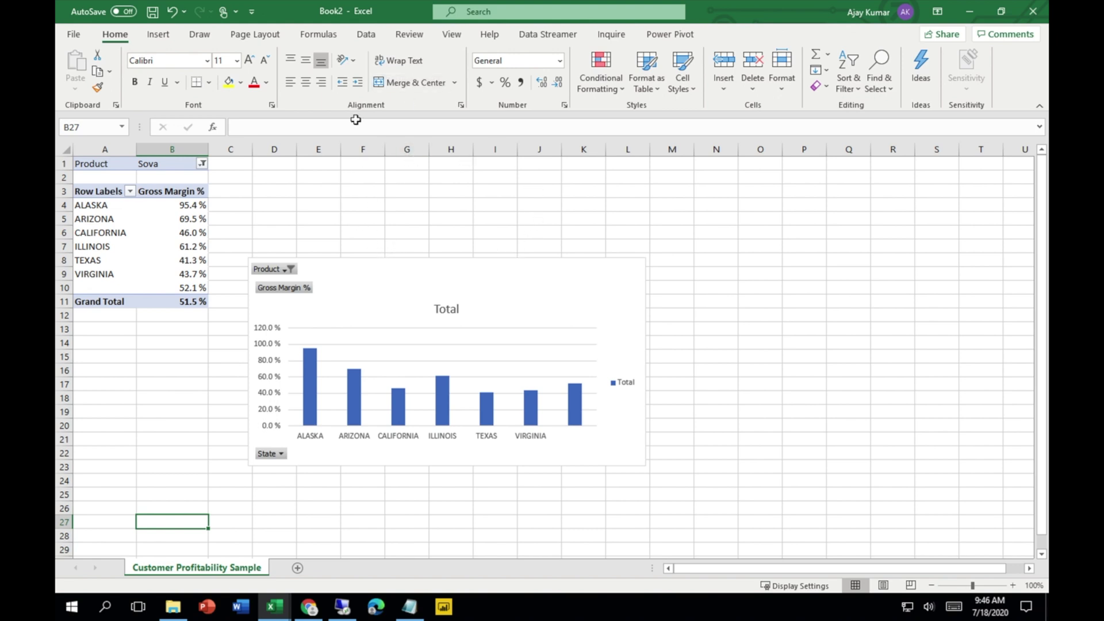
Use Refresh All on the Data ribbon to update every connection
{"action": "left_click", "coordinate": [367, 35]}
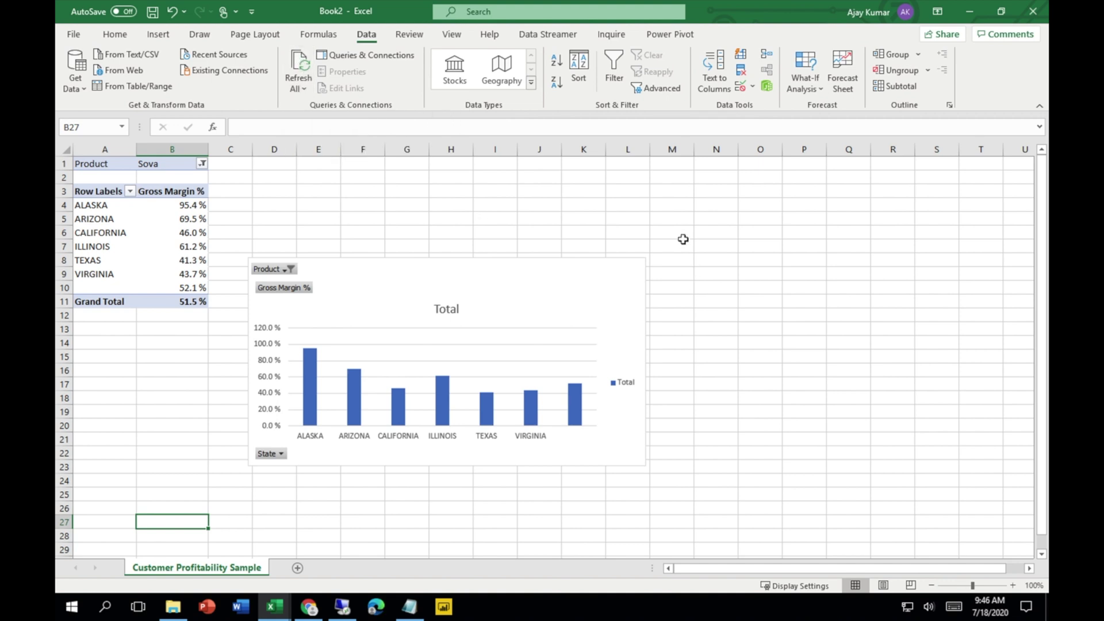
{"action": "left_click", "coordinate": [298, 71]}
Save the workbook to Documents as 'Analyze In Excel_Demo.xlsx'
{"action": "left_click", "coordinate": [153, 12]}
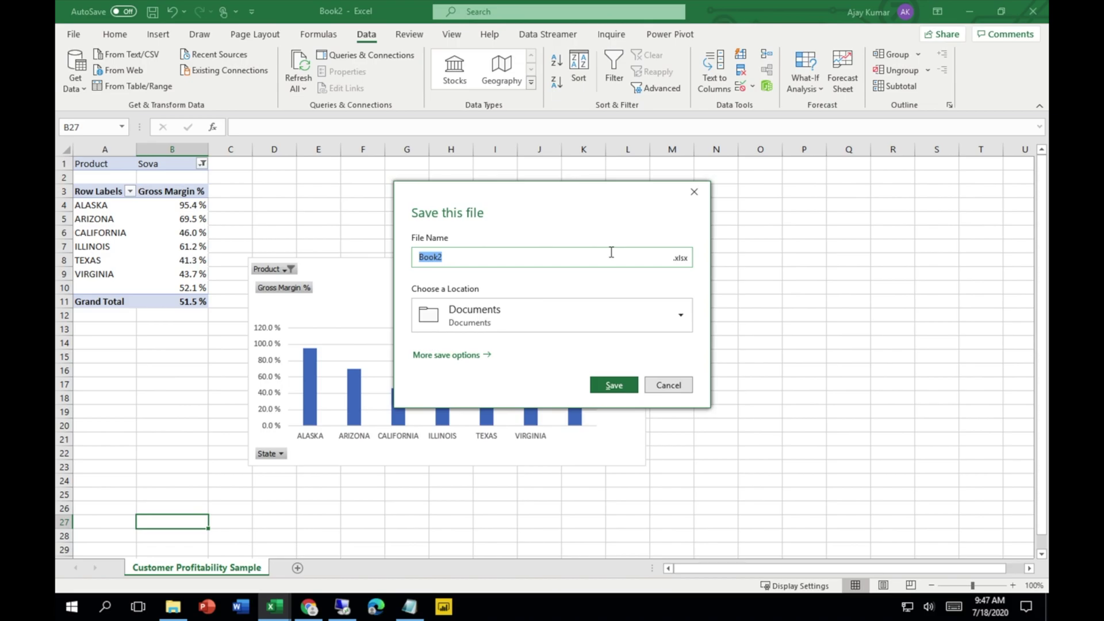
{"action": "type", "text": "Analyze In Excel_Demo"}
{"action": "left_click", "coordinate": [615, 385]}
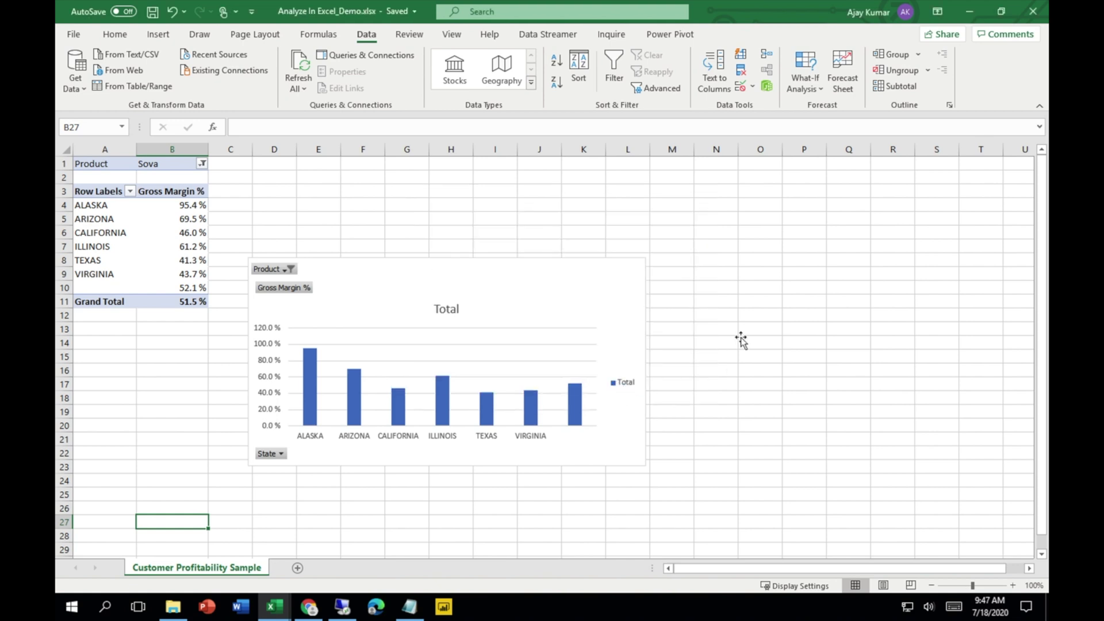